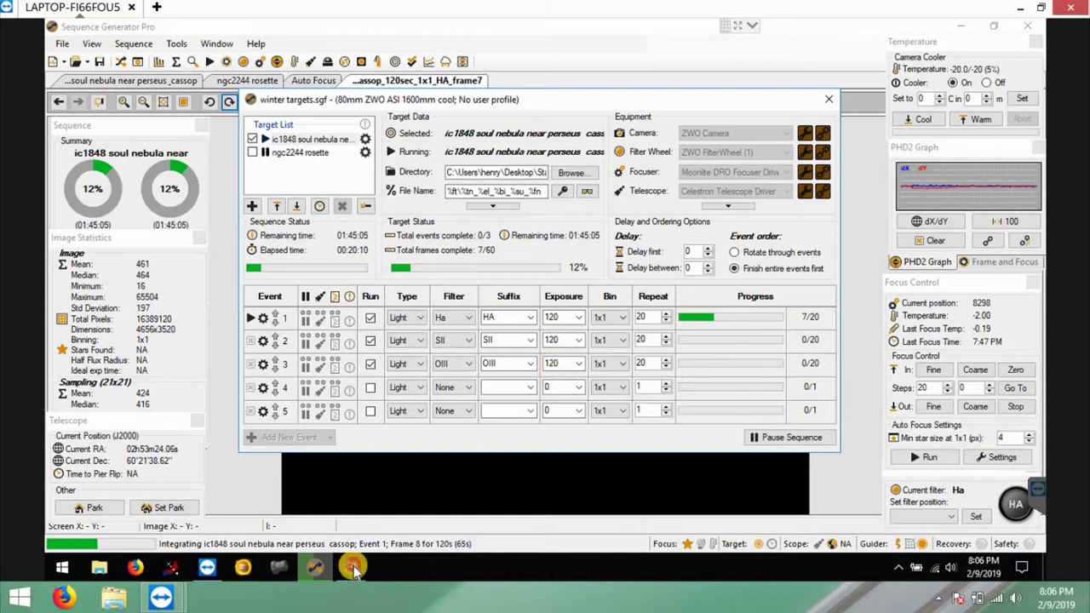
Step: Check PHD2 guiding, then review Ha event 1's settings and close them unchanged
click(351, 567)
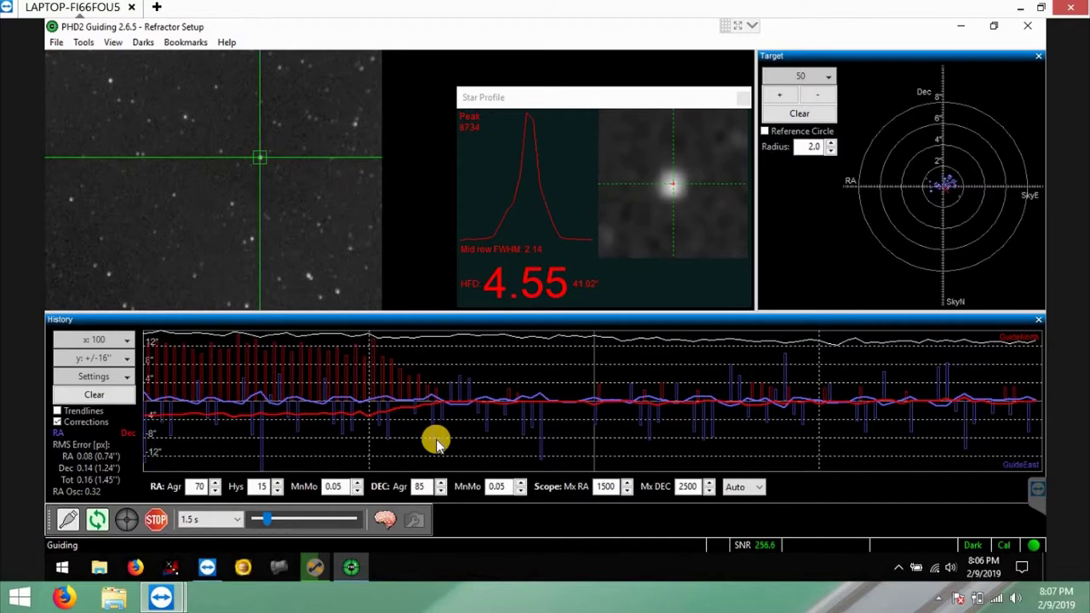
click(313, 577)
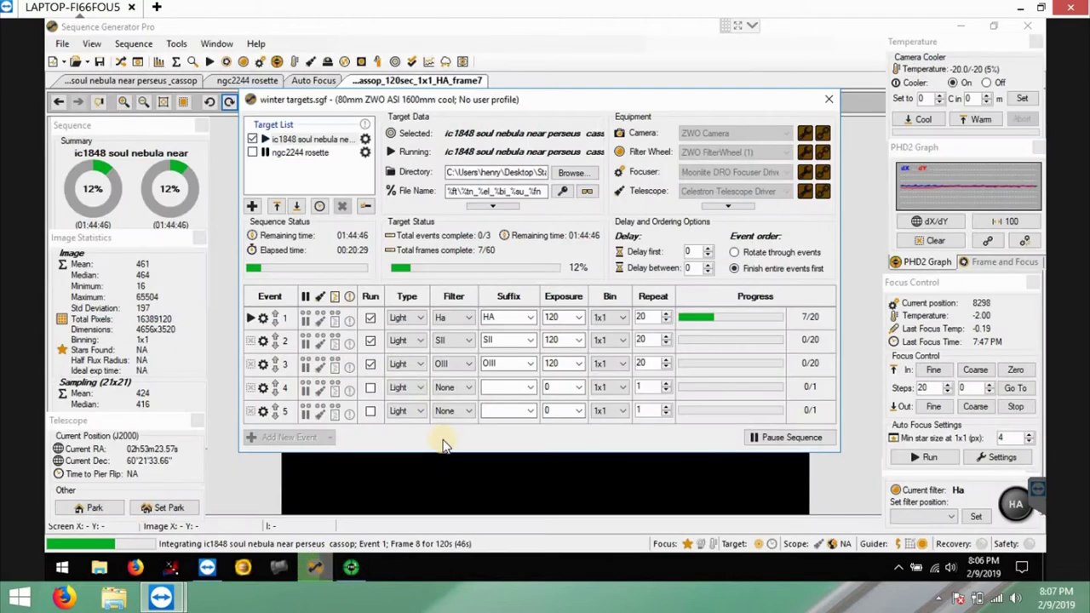
click(263, 317)
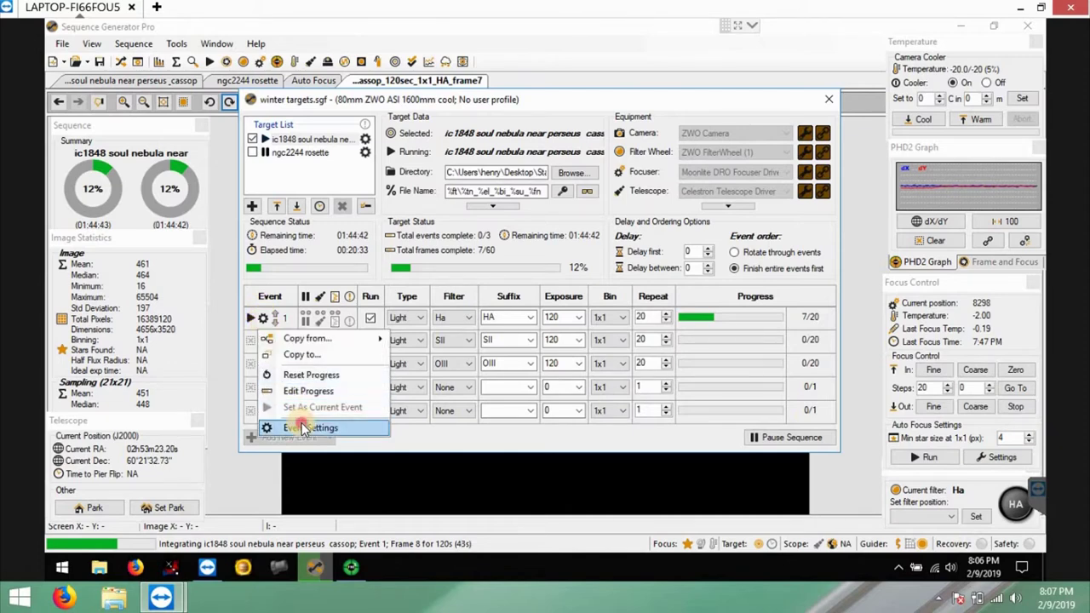
click(304, 429)
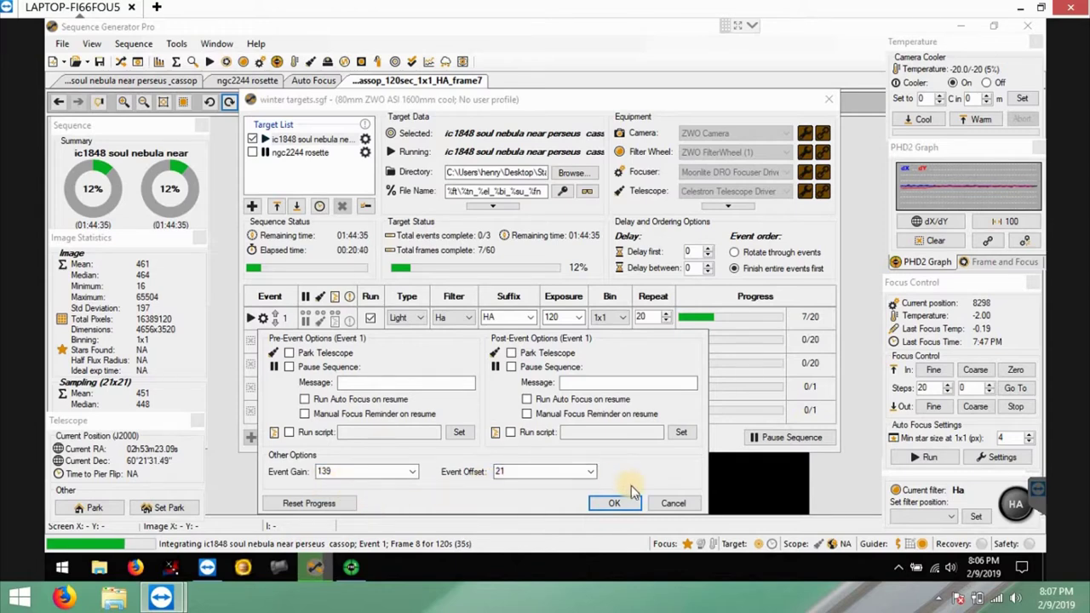
click(670, 503)
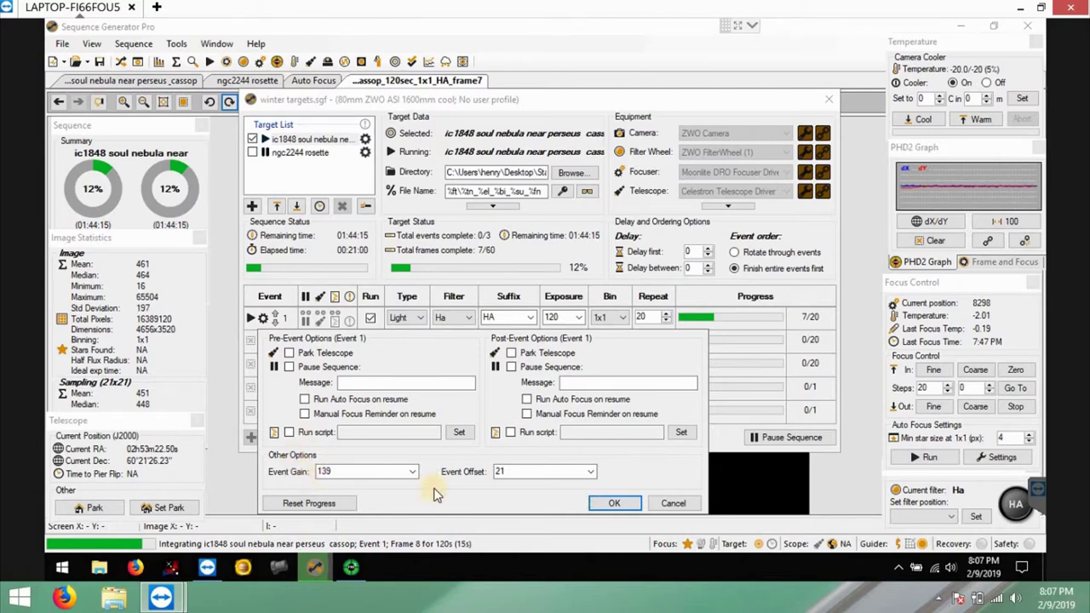
click(667, 504)
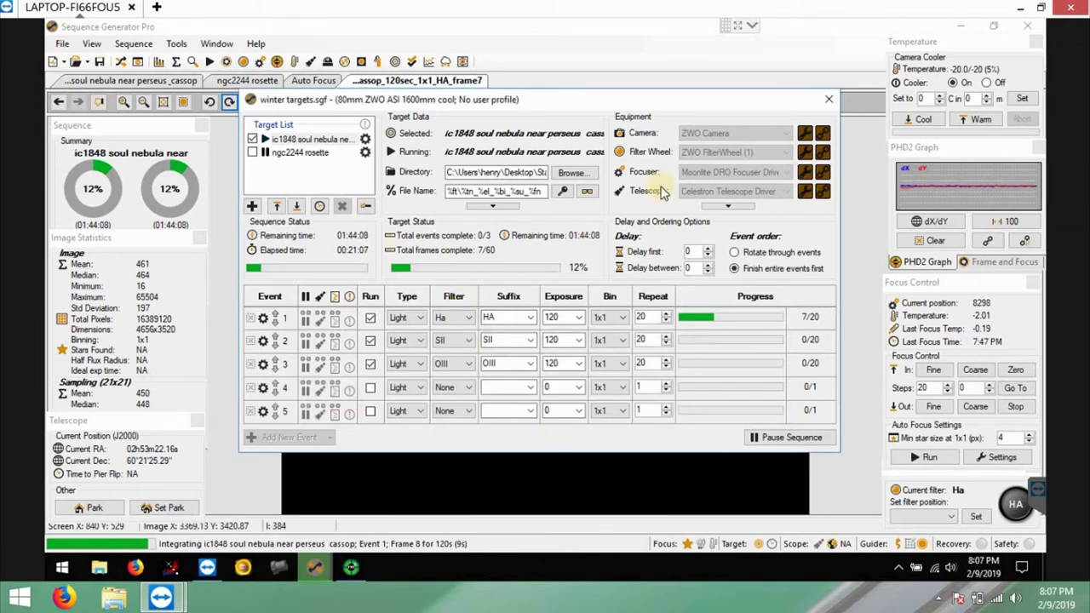
Step: Close the sequence editor and apply Auto Stretch High to the latest Ha frame
click(828, 101)
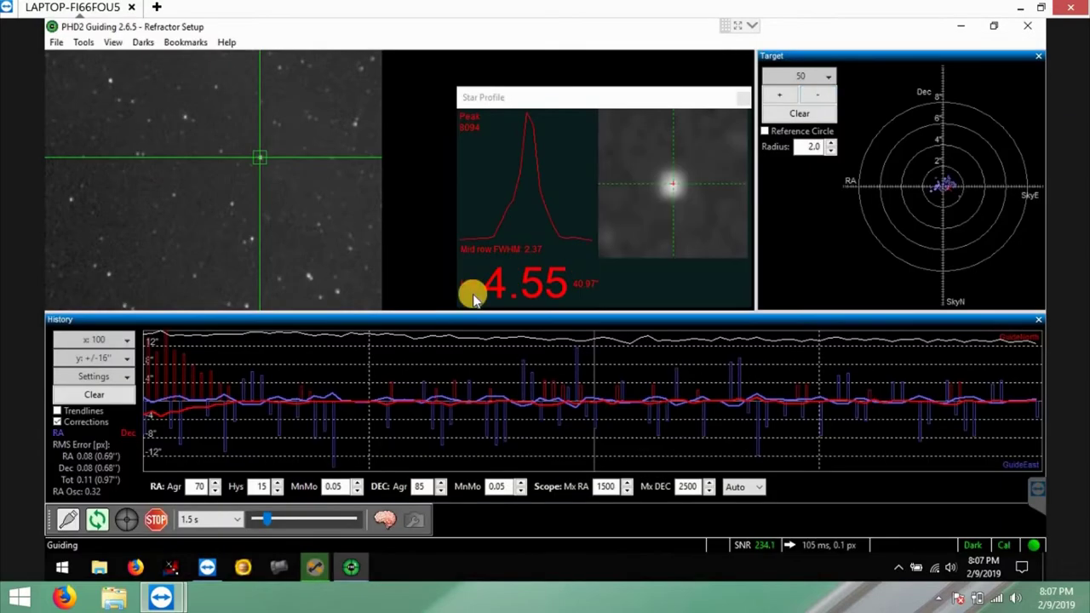
click(316, 568)
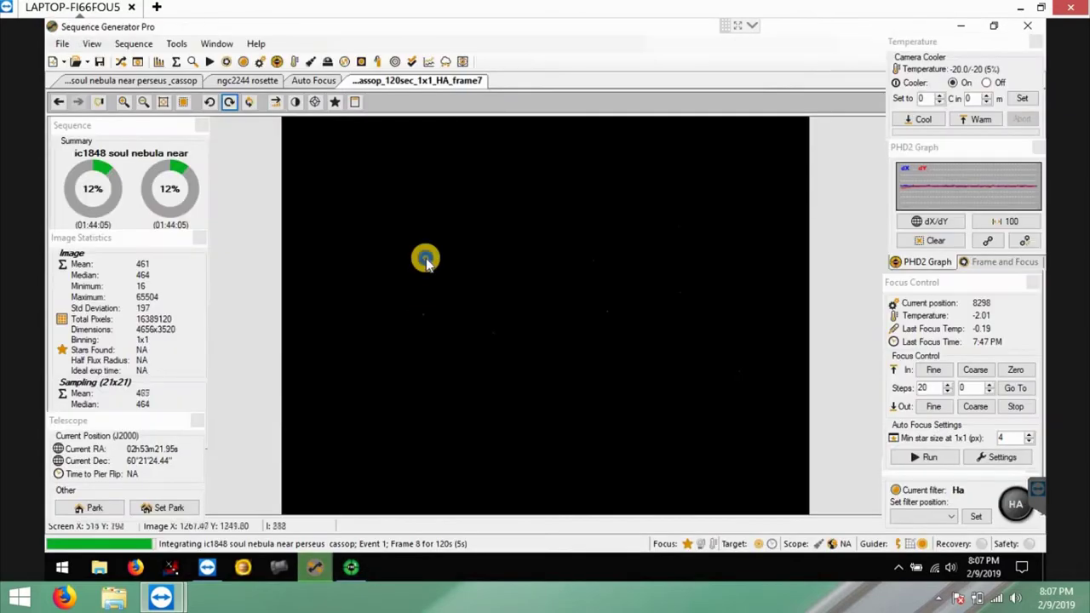
right_click(423, 258)
click(480, 358)
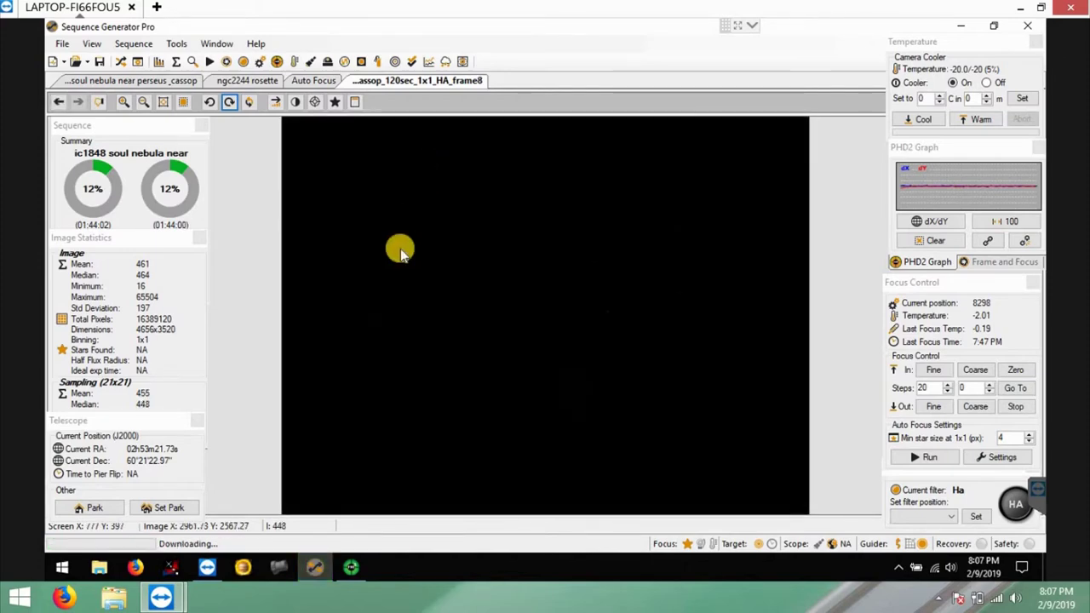
Step: Apply Auto Stretch High to the next Ha frame and reopen the sequence editor
right_click(481, 221)
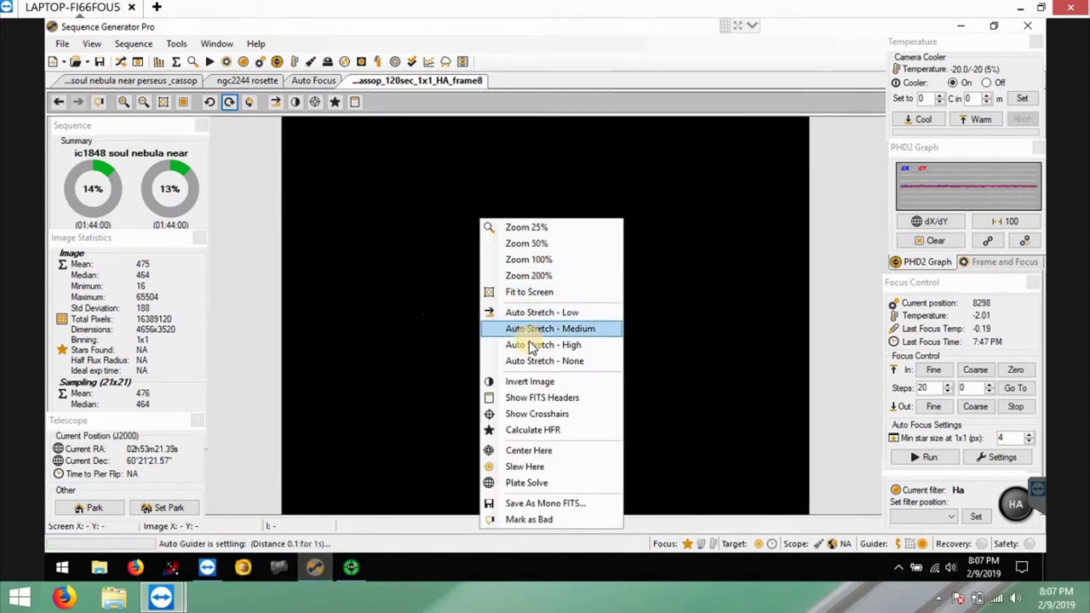
click(531, 345)
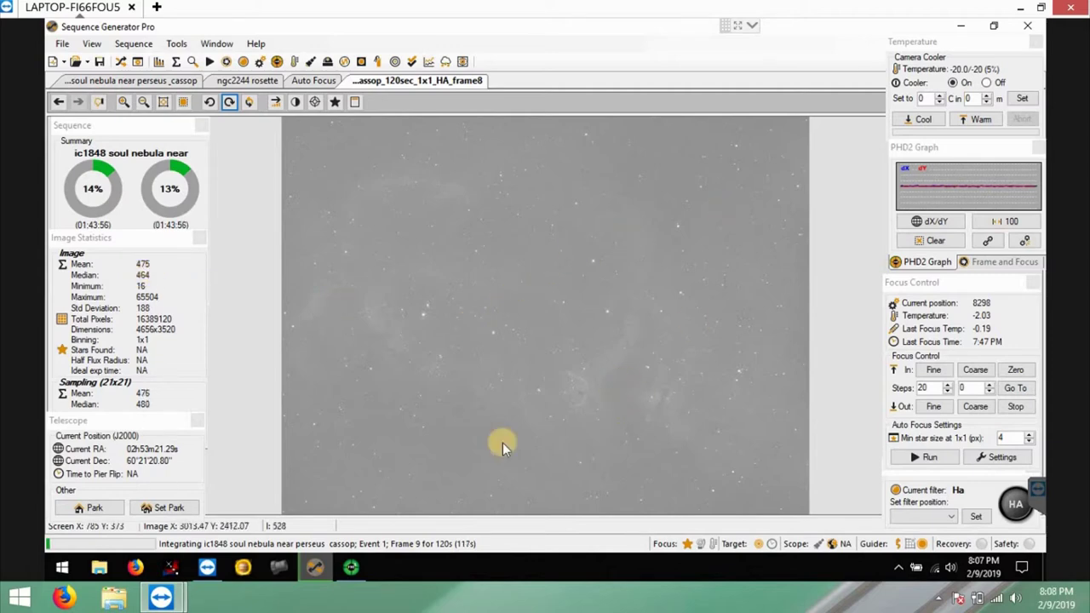
click(120, 62)
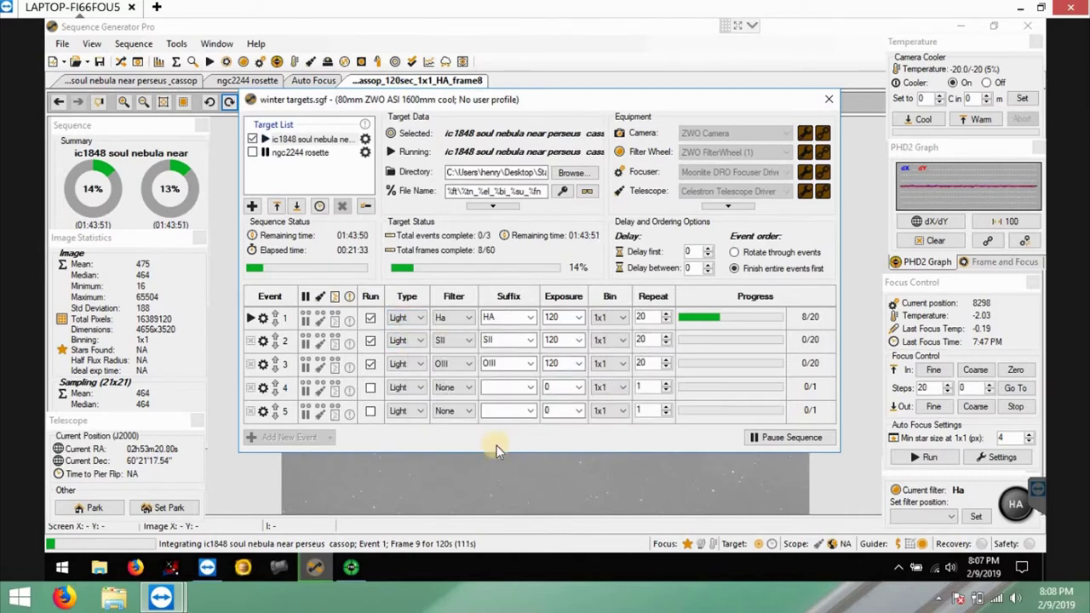
Step: View the winter targets.sgf sequence at 8 of 60 frames, with Ha frame 9 integrating
mouse_move(356, 568)
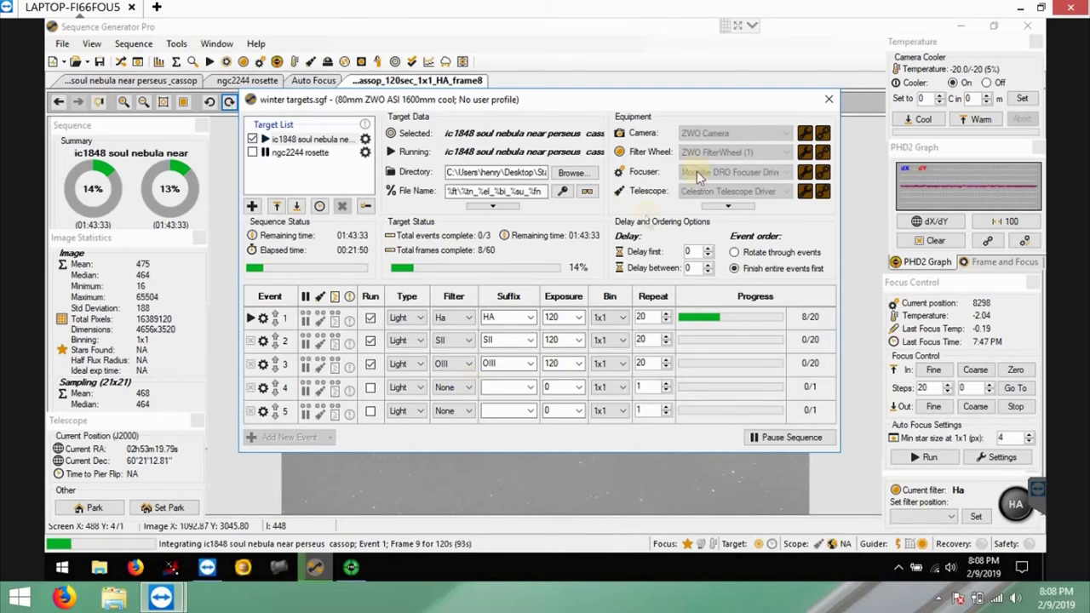
Step: Minimize TeamViewer and open Rosette HA Final.jpg maximized in Windows Photo Viewer
click(1016, 8)
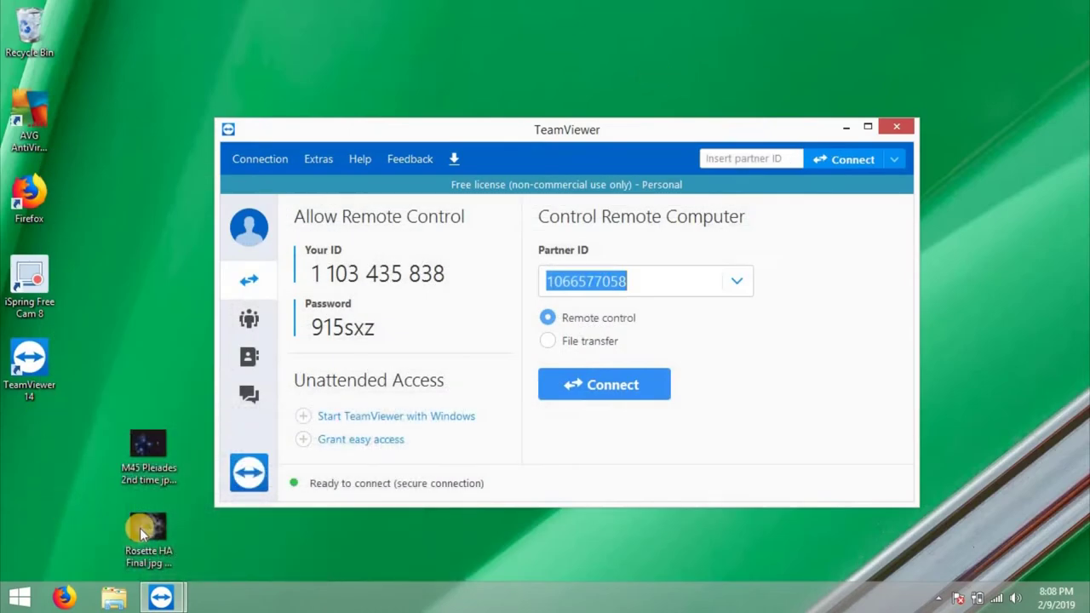
double_click(145, 526)
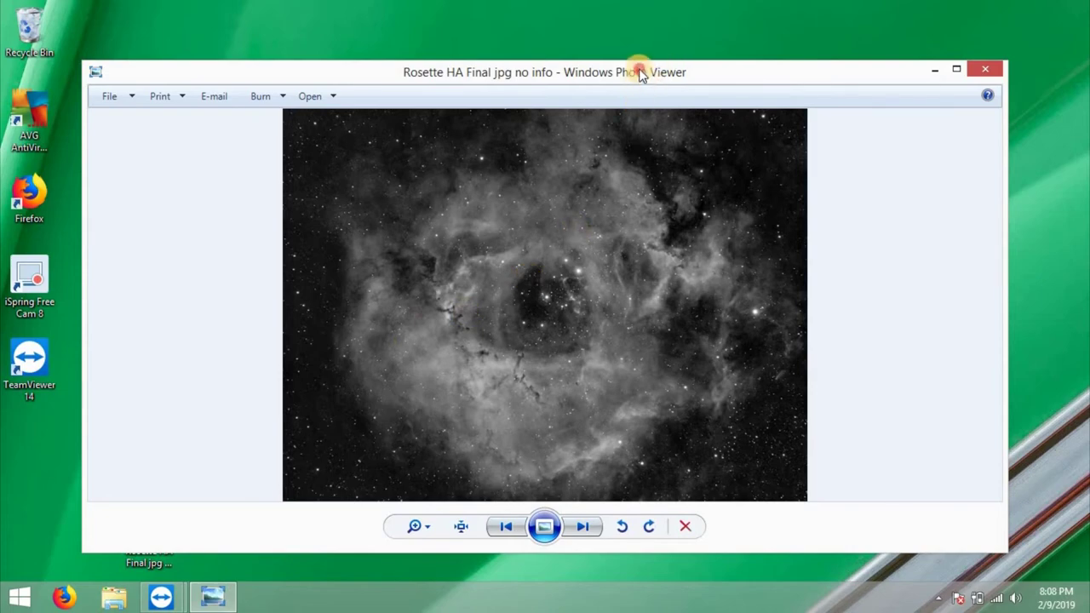
double_click(640, 73)
Step: Zoom into the Rosette nebula detail, pan around, zoom back out, then return to the remote sequencer
scroll(485, 343, up, 3)
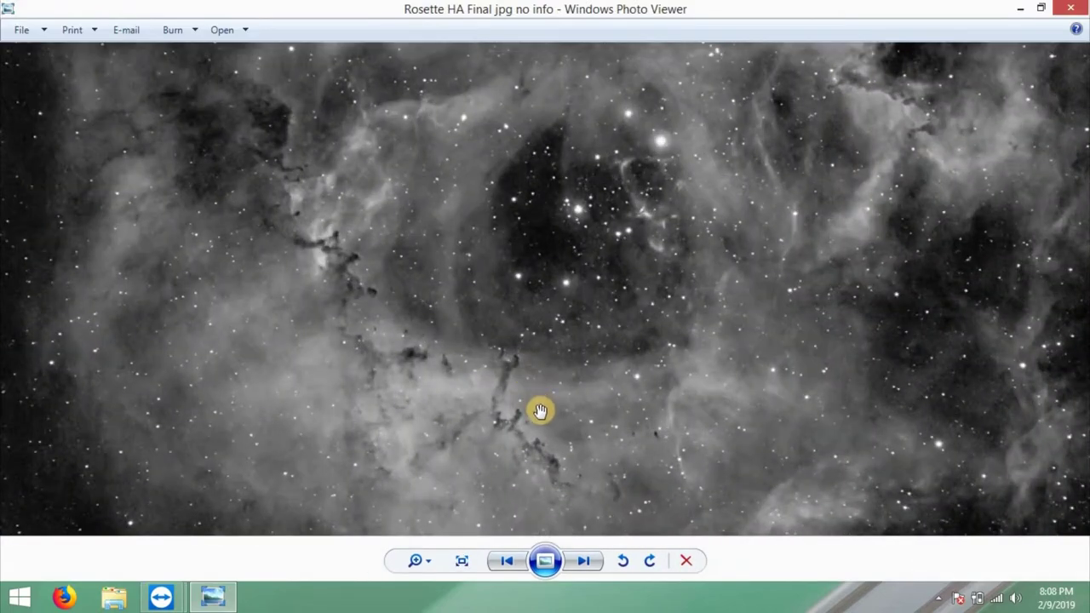
scroll(545, 424, up, 2)
scroll(420, 215, up, 2)
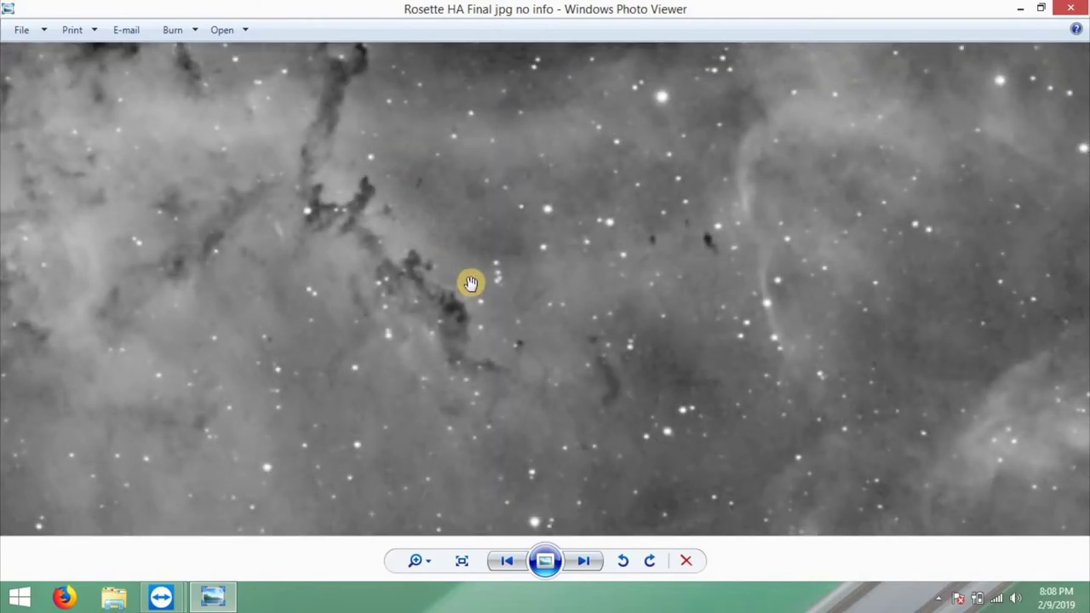
scroll(471, 282, up, 3)
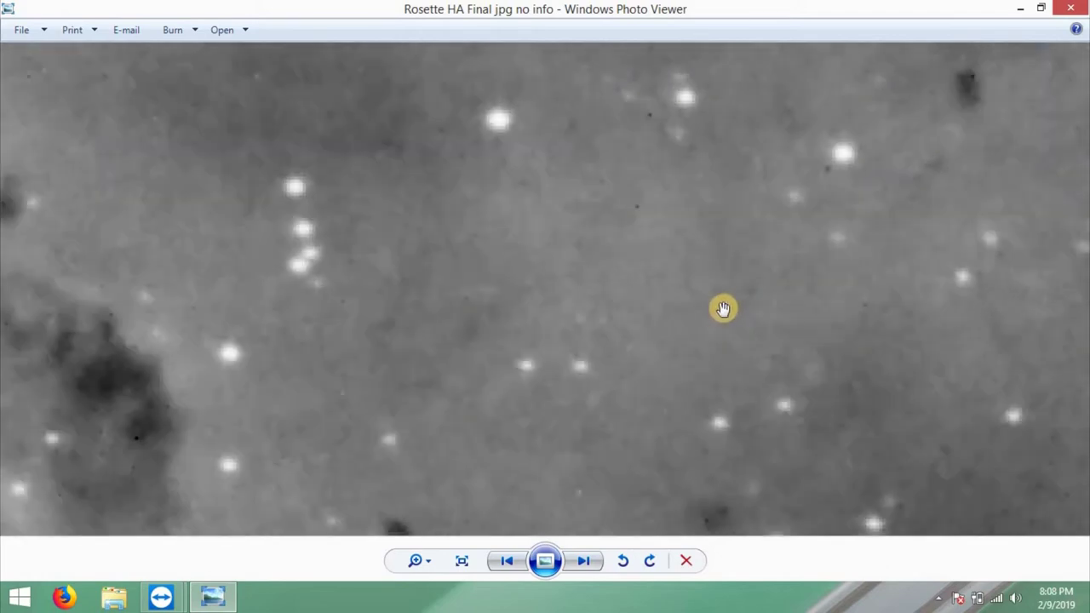
drag(722, 308, 540, 362)
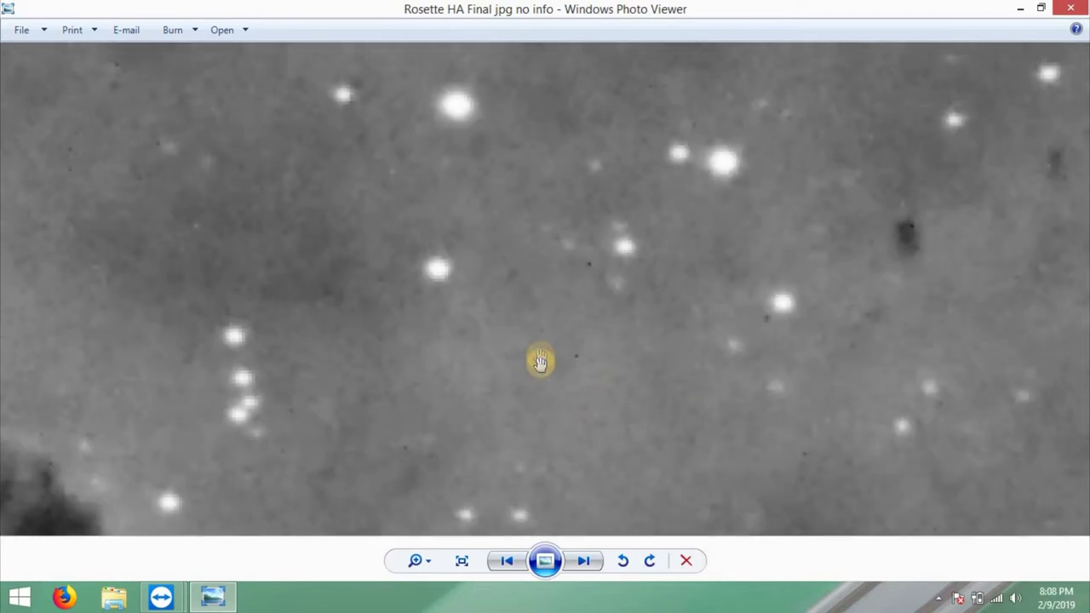
scroll(540, 362, up, 2)
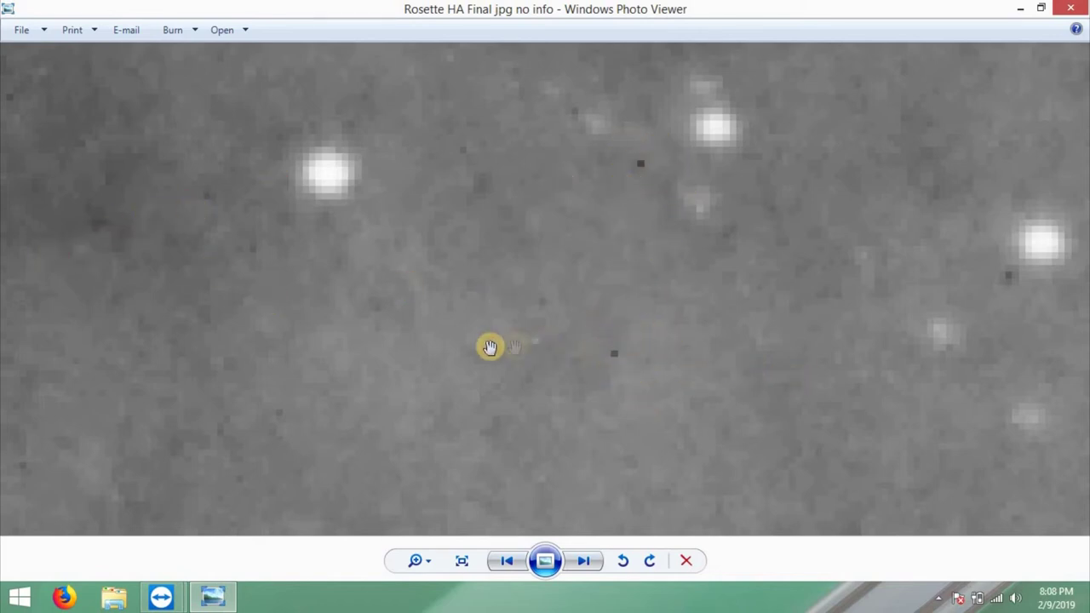
scroll(489, 347, down, 5)
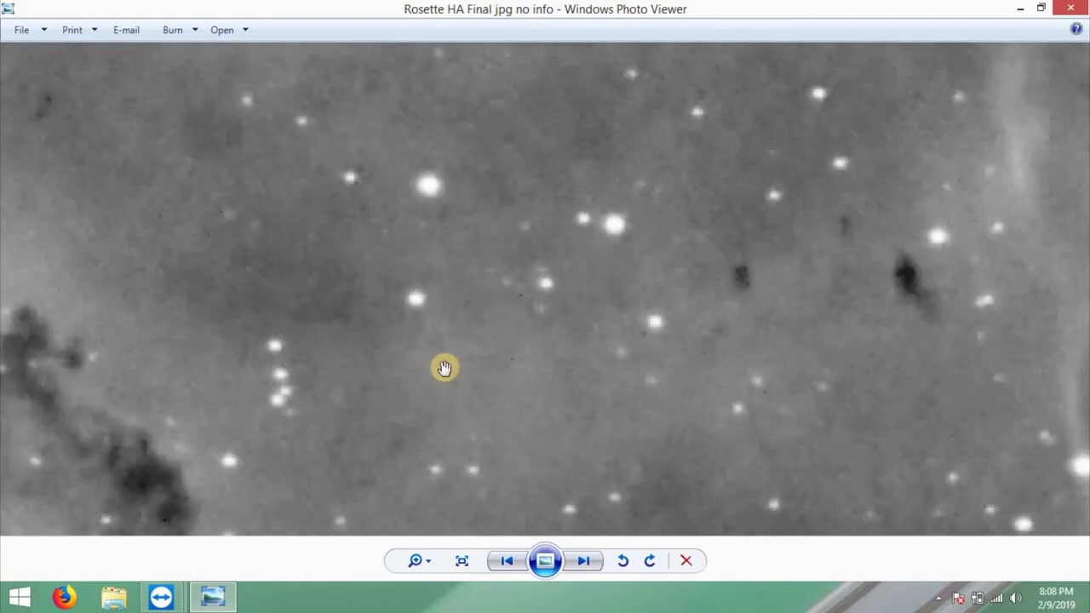
scroll(444, 368, down, 4)
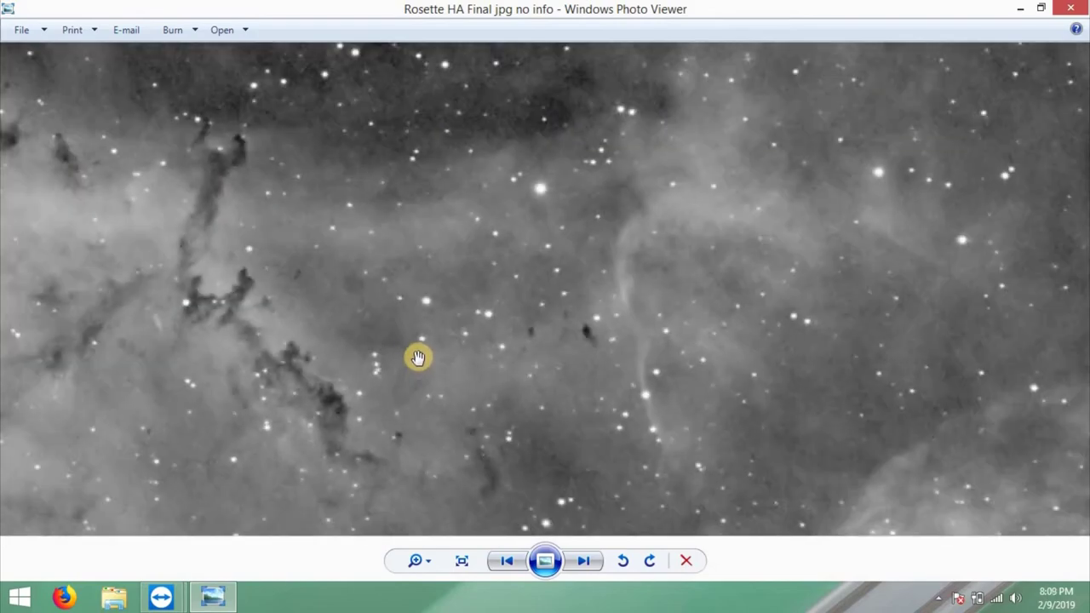
scroll(418, 357, down, 5)
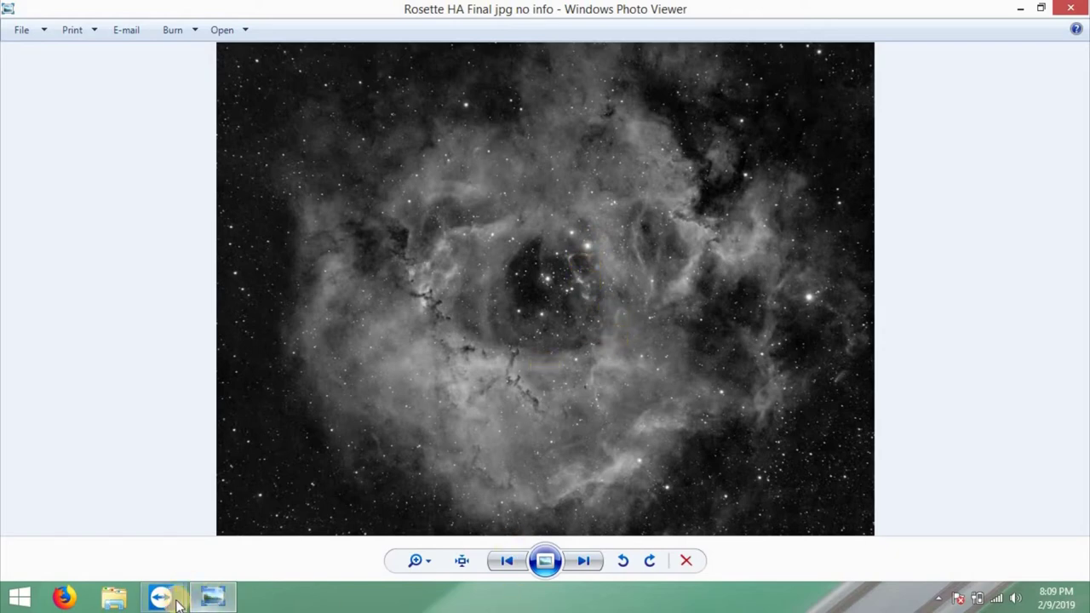
mouse_move(166, 598)
click(285, 506)
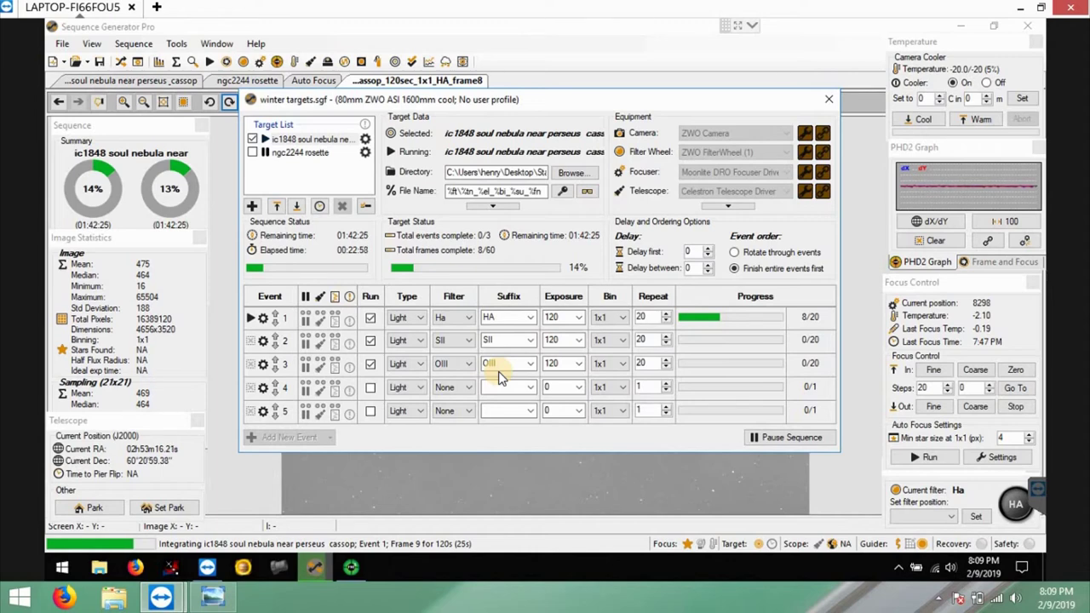
Step: Select ngc2244 rosette in the Target List to show its 20×120 s OIII and SII events
click(286, 156)
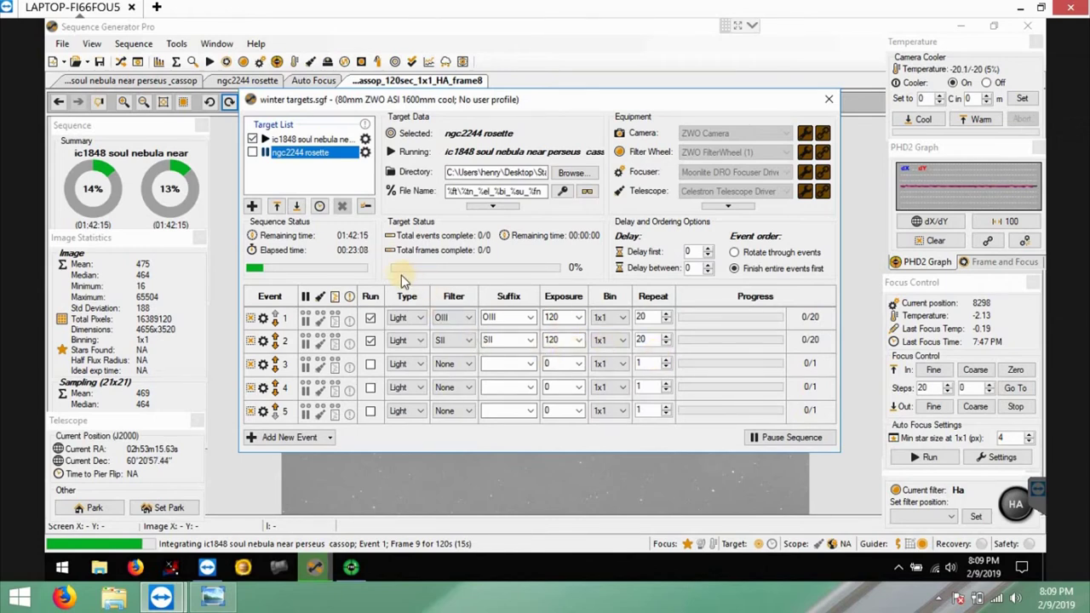
Step: Enable ngc2244 rosette to run after IC1848, reselect ic1848, and bring PHD2 forward
click(252, 153)
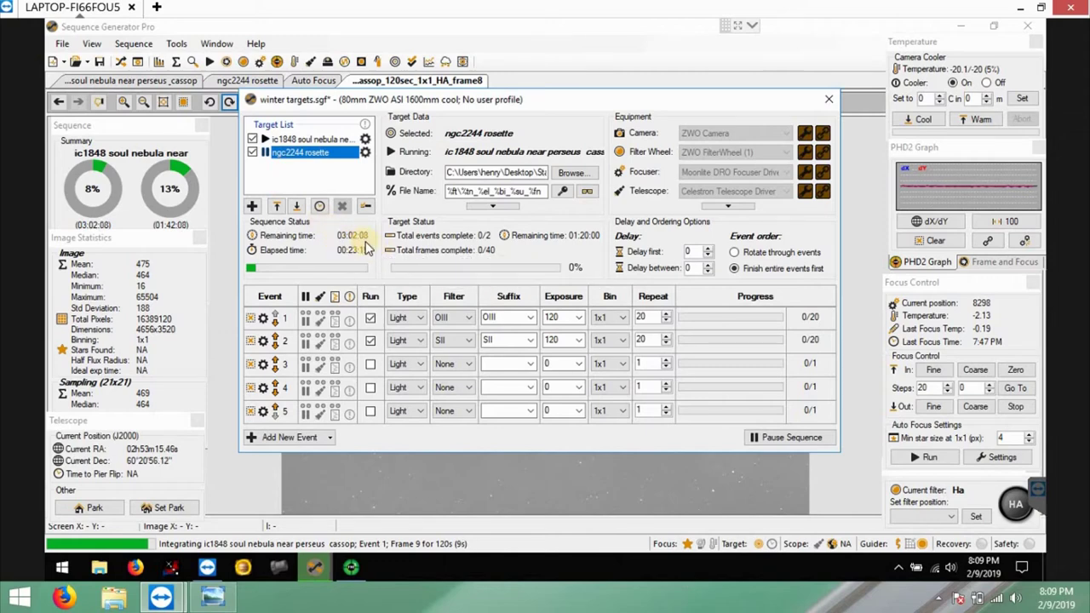
click(252, 152)
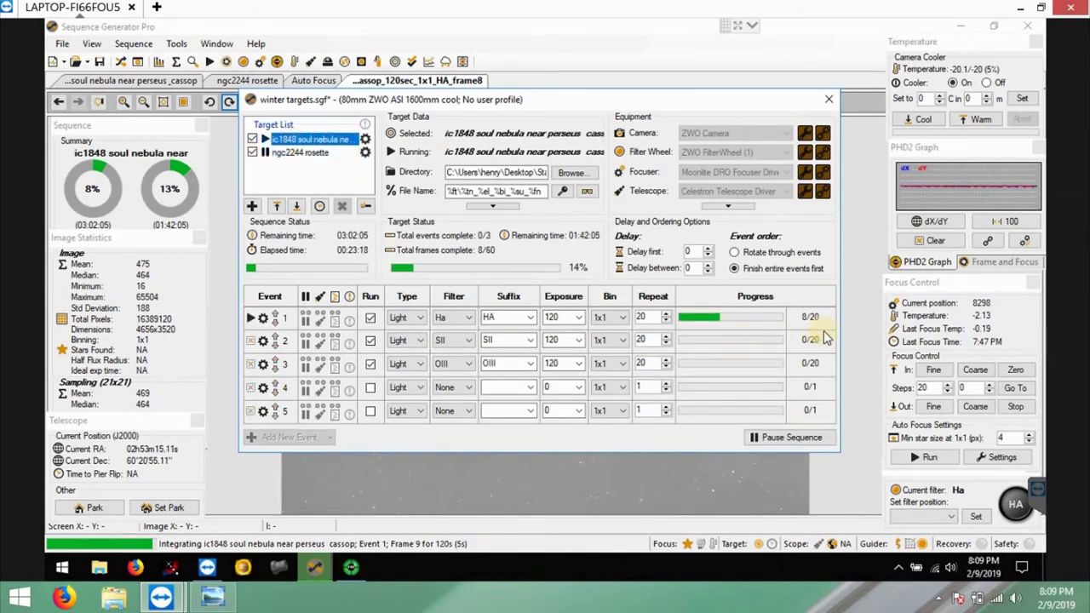
click(352, 569)
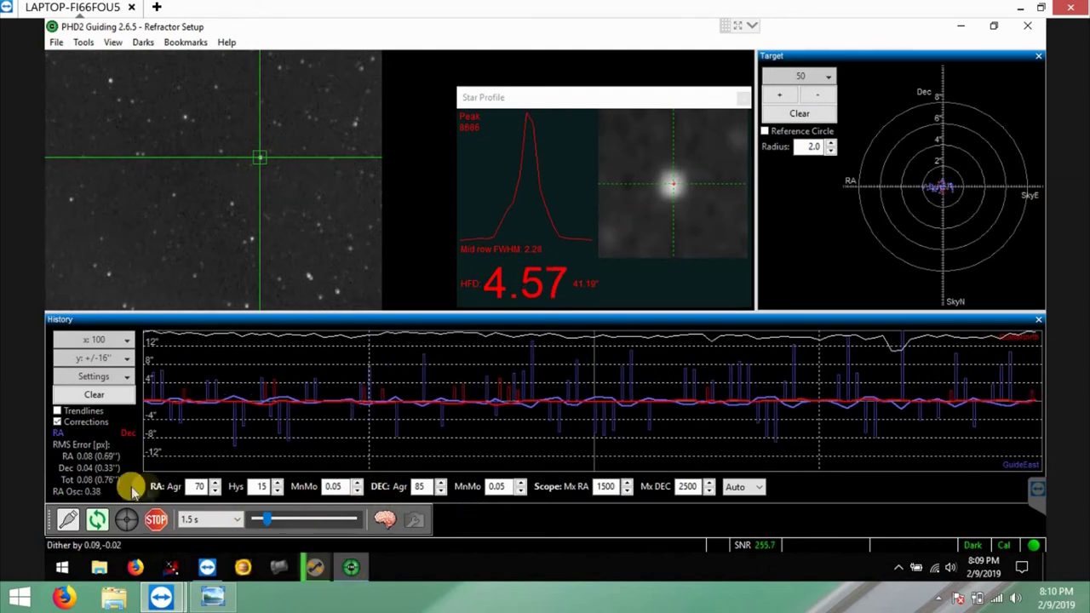
Step: Check PHD2 settling after the dither, ending on the sequencer at Ha 9 of 20
click(319, 567)
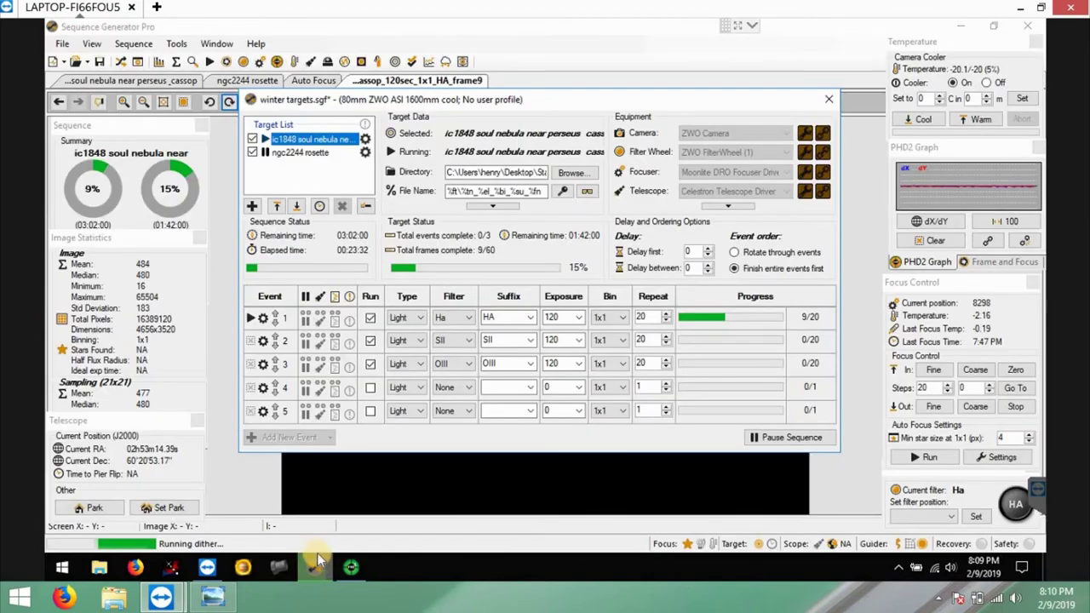
click(357, 564)
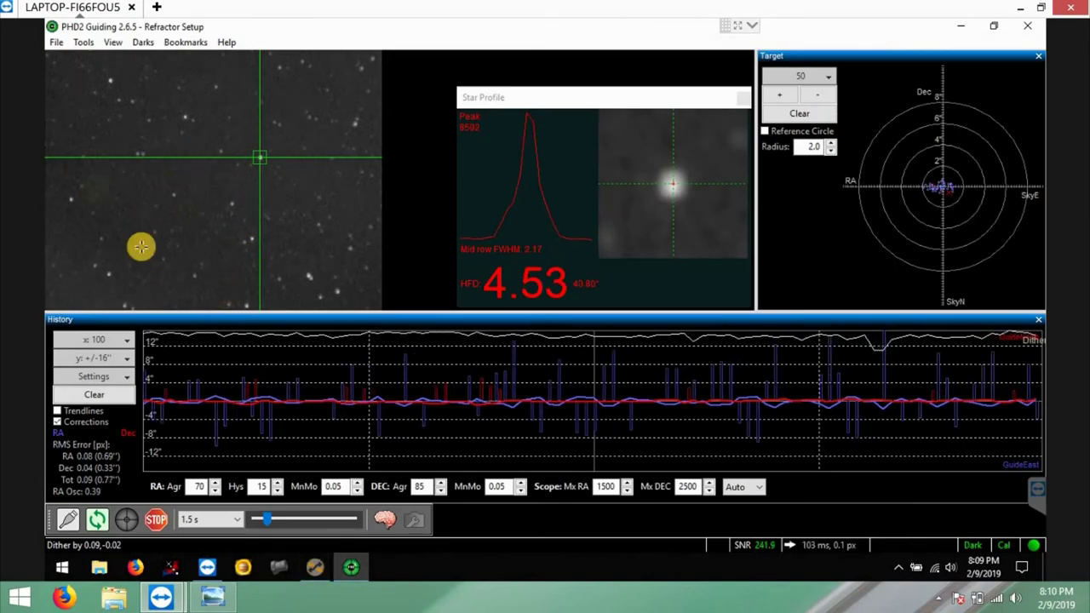
click(320, 576)
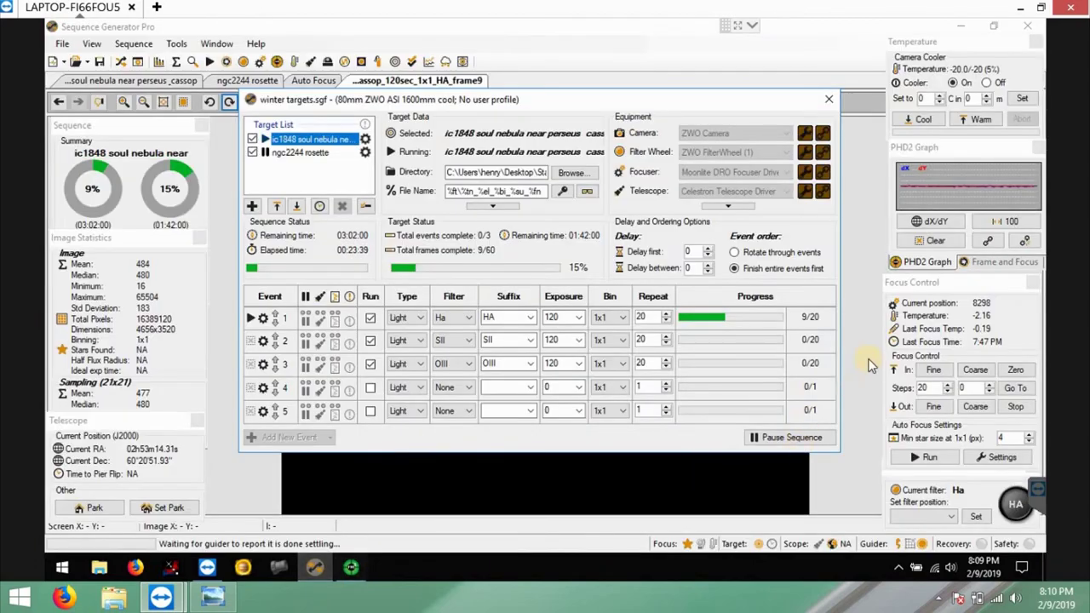